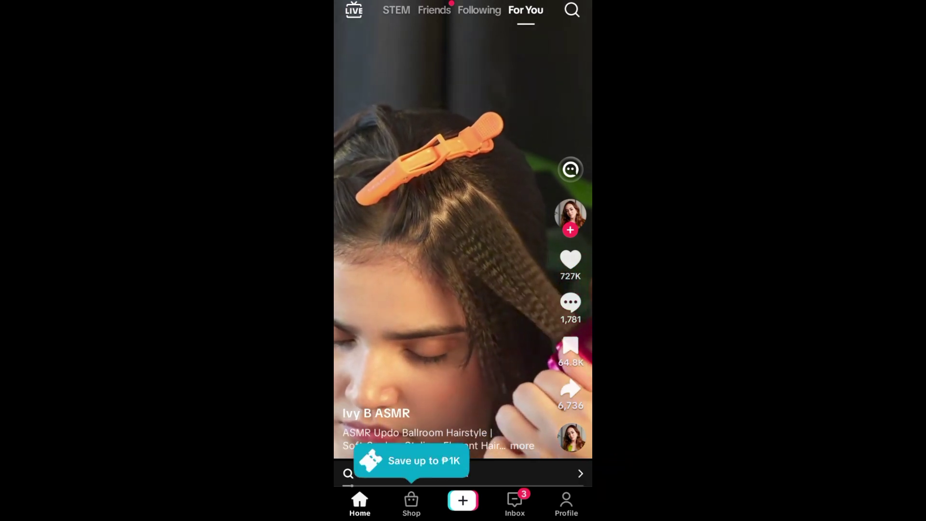
# Step: Go from the home feed to your own TikTok profile page
pyautogui.click(566, 501)
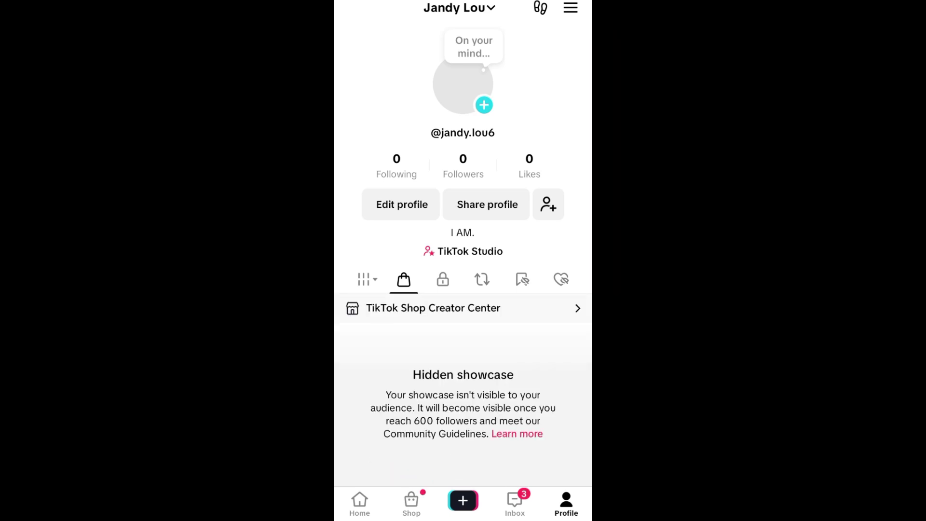
# Step: Bring up the profile's ☰ options menu, then dismiss it
pyautogui.click(570, 7)
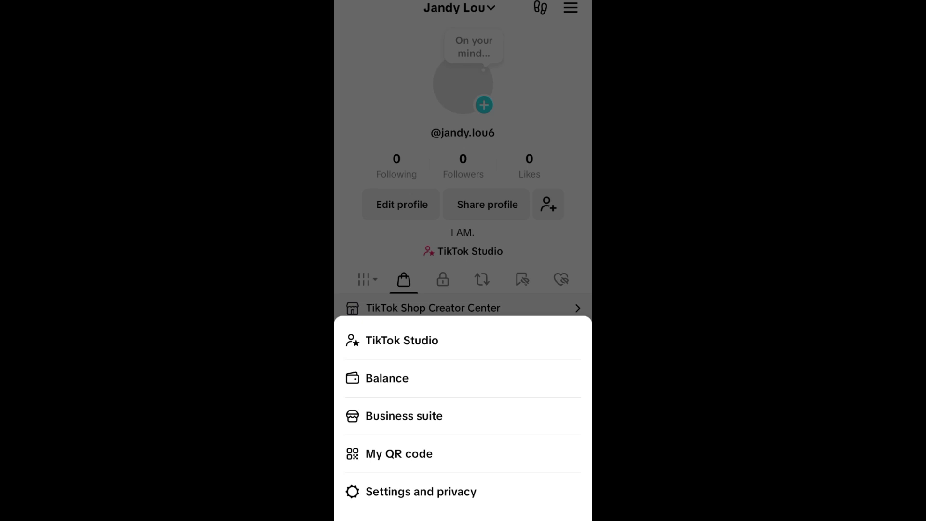
pyautogui.click(463, 180)
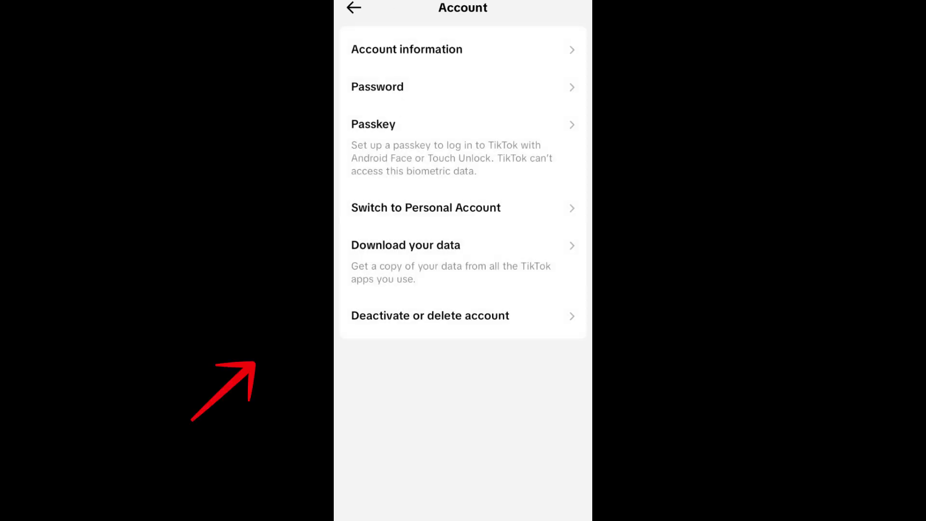
# Step: Cancel the Switch to Personal Account prompt and return to Settings and privacy
pyautogui.click(548, 213)
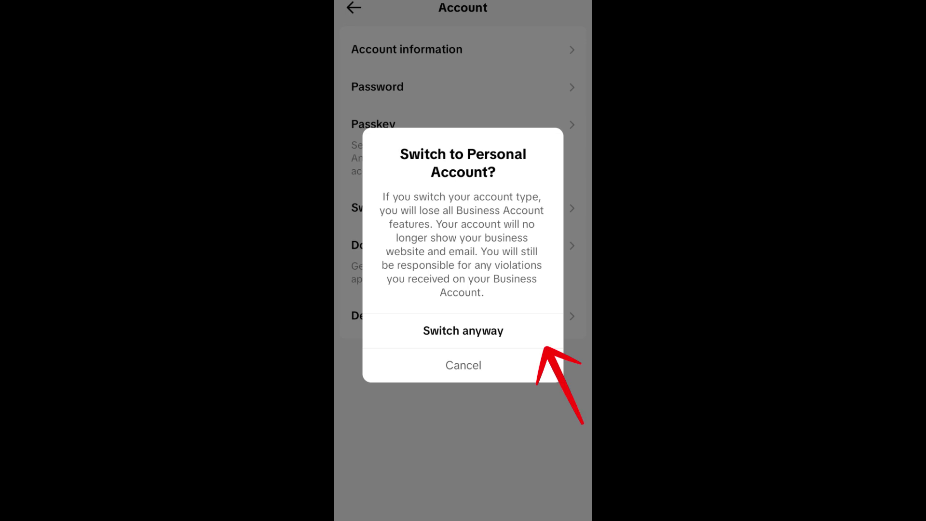
pyautogui.click(481, 368)
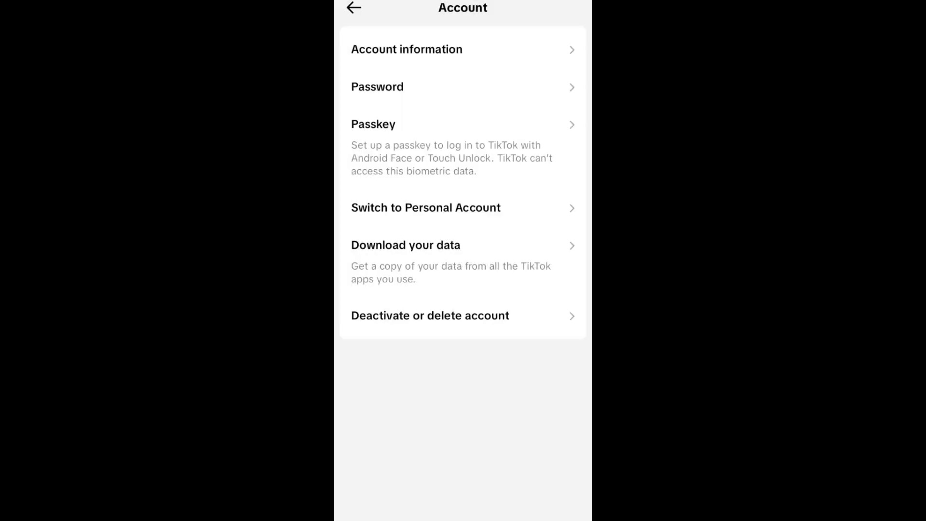
pyautogui.click(354, 8)
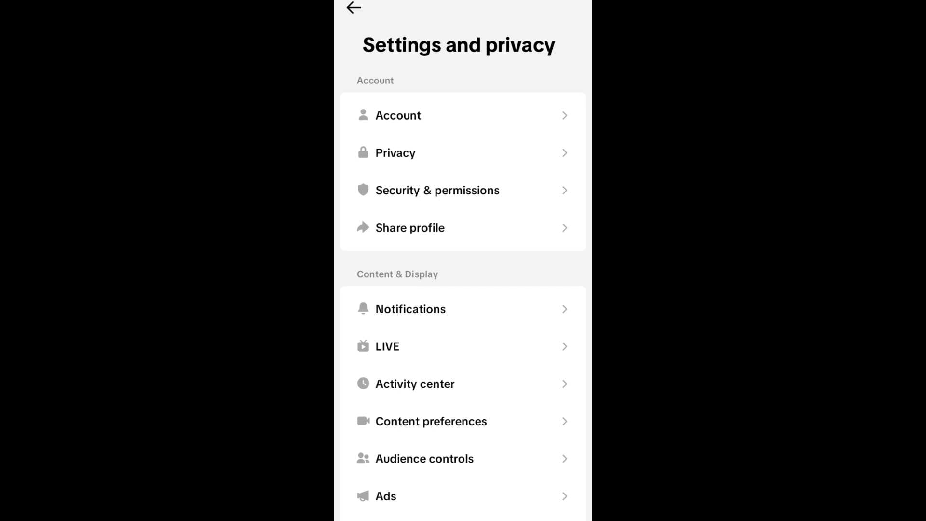
# Step: Return to the profile and open Edit profile's Links list
pyautogui.click(354, 8)
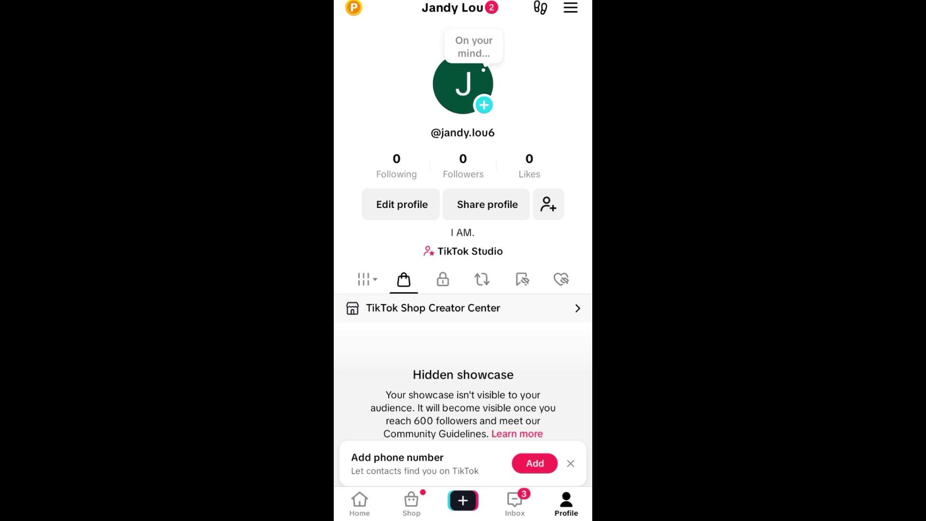
pyautogui.click(401, 205)
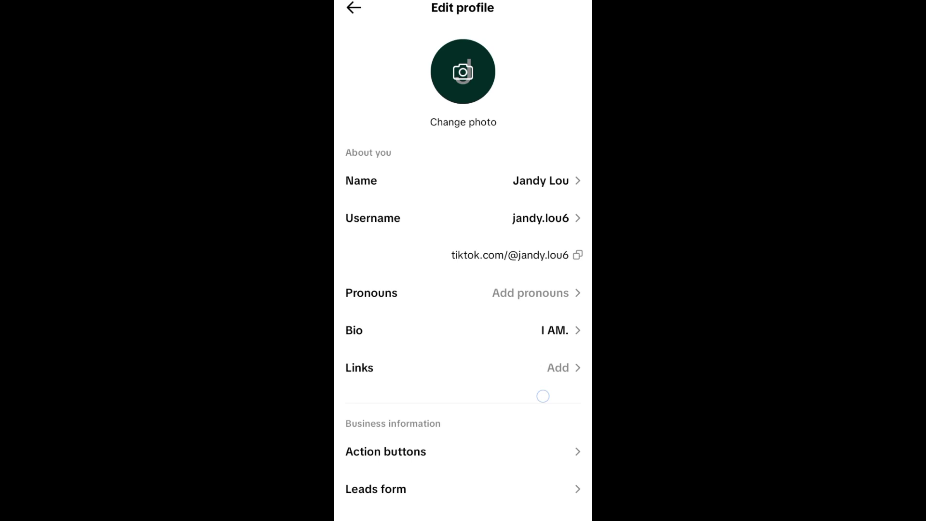
pyautogui.moveTo(542, 393); pyautogui.dragTo(563, 321)
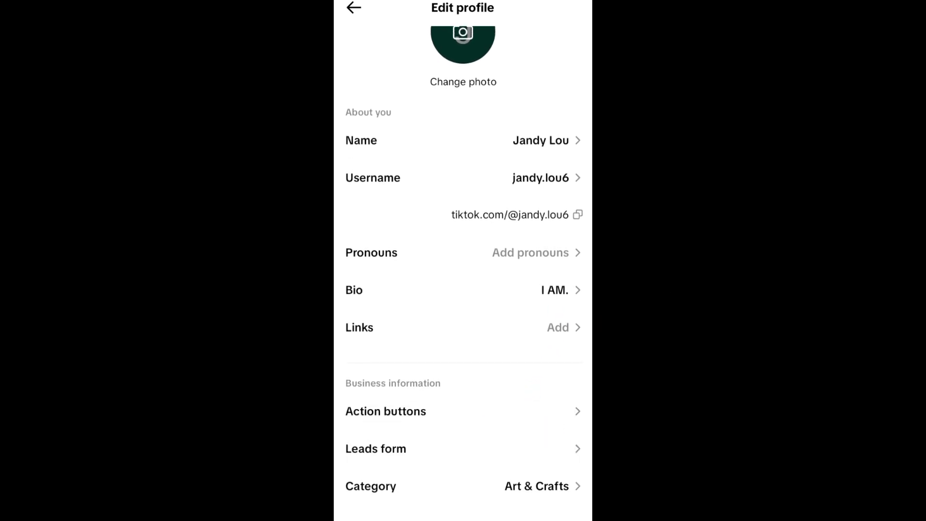
pyautogui.click(558, 327)
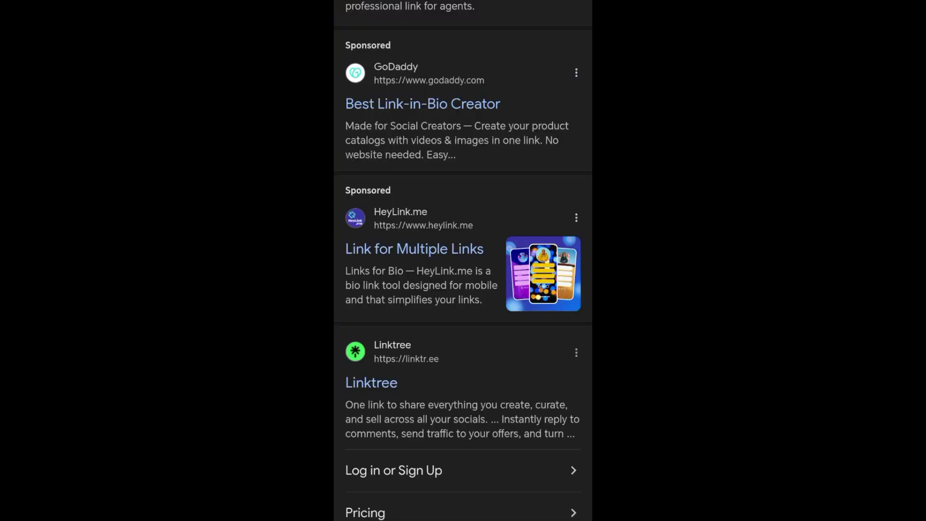
# Step: Open the Linktree site from the Google search results
pyautogui.click(378, 371)
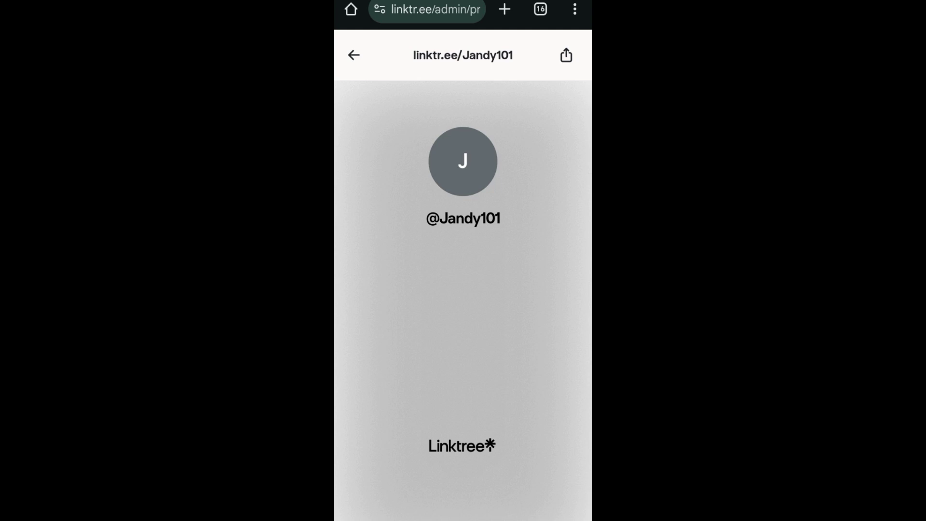
# Step: Copy the linktr.ee/Jandy101 link from Linktree's share sheet
pyautogui.click(566, 56)
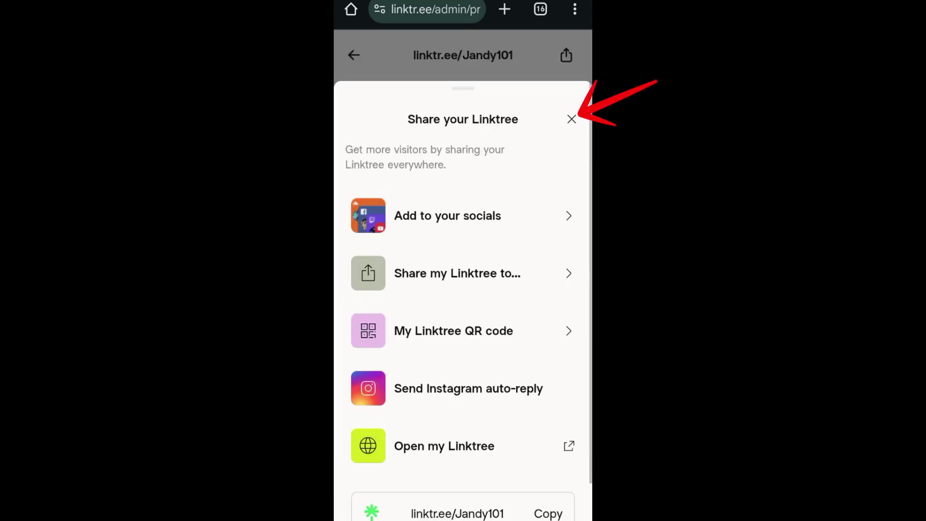
pyautogui.click(549, 513)
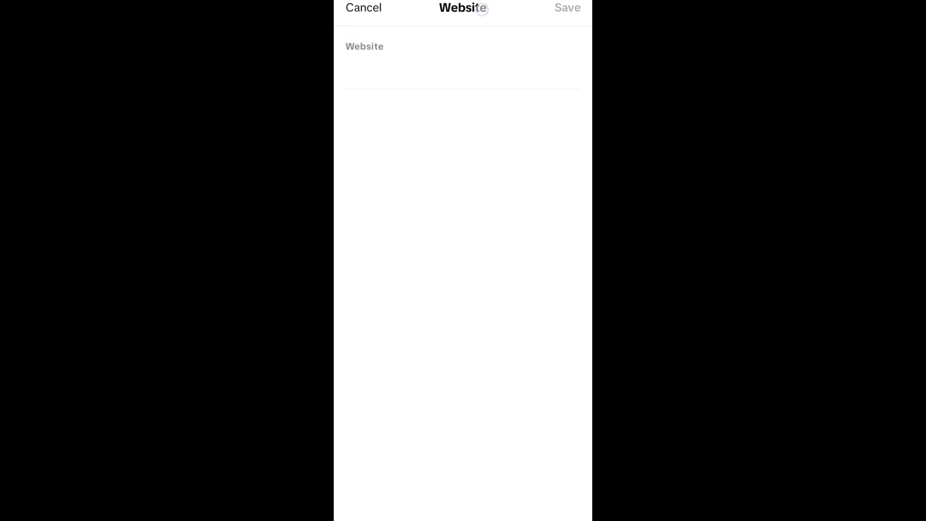
pyautogui.click(443, 56)
pyautogui.click(363, 8)
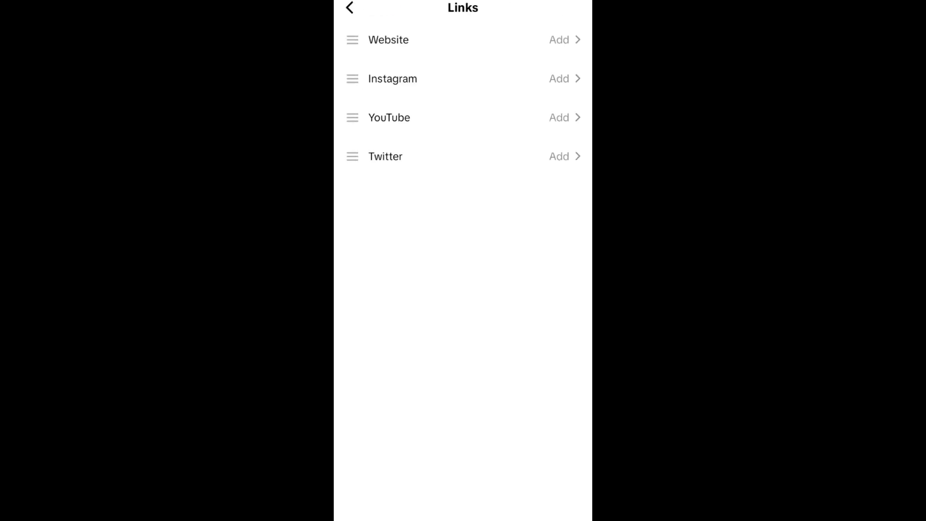
pyautogui.click(460, 40)
pyautogui.click(399, 75)
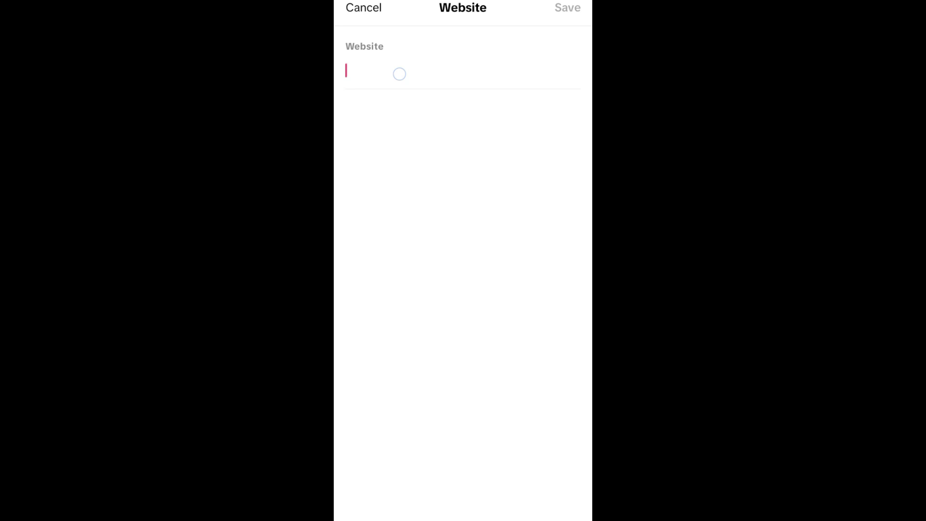
pyautogui.click(381, 45)
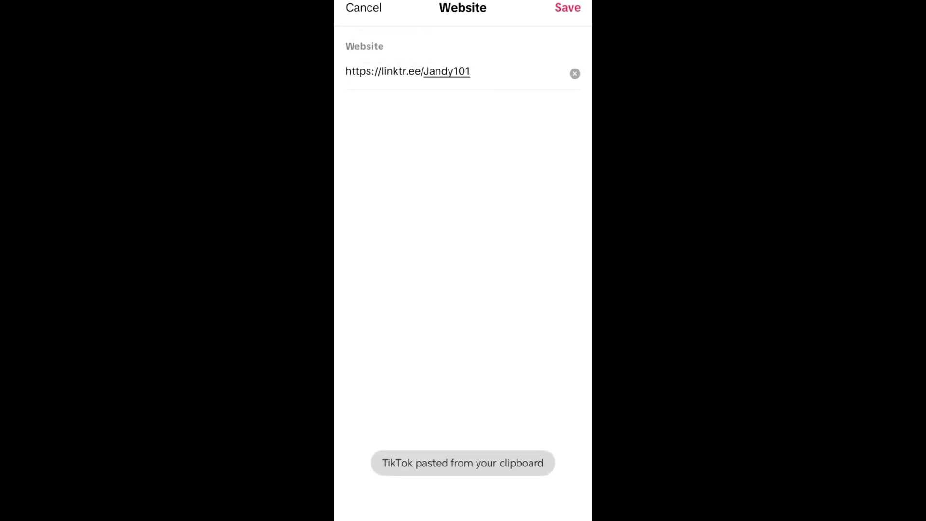
pyautogui.click(567, 7)
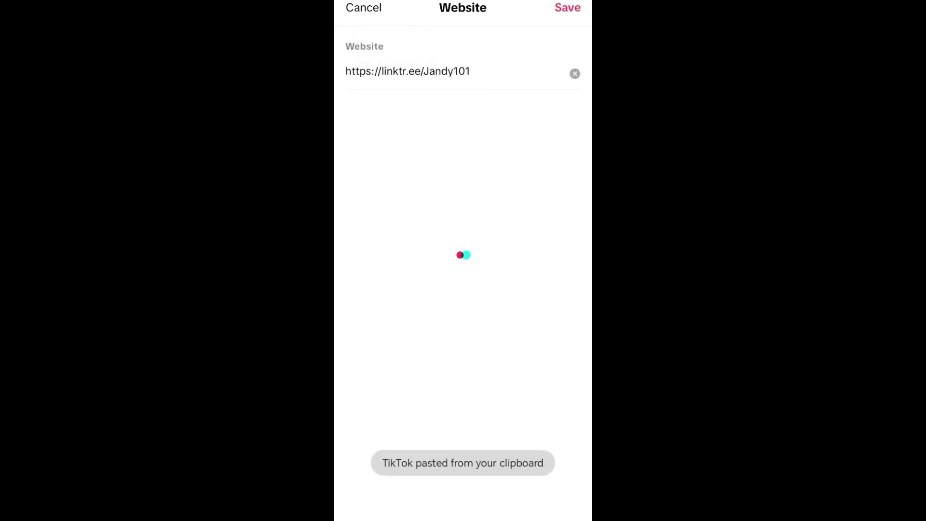